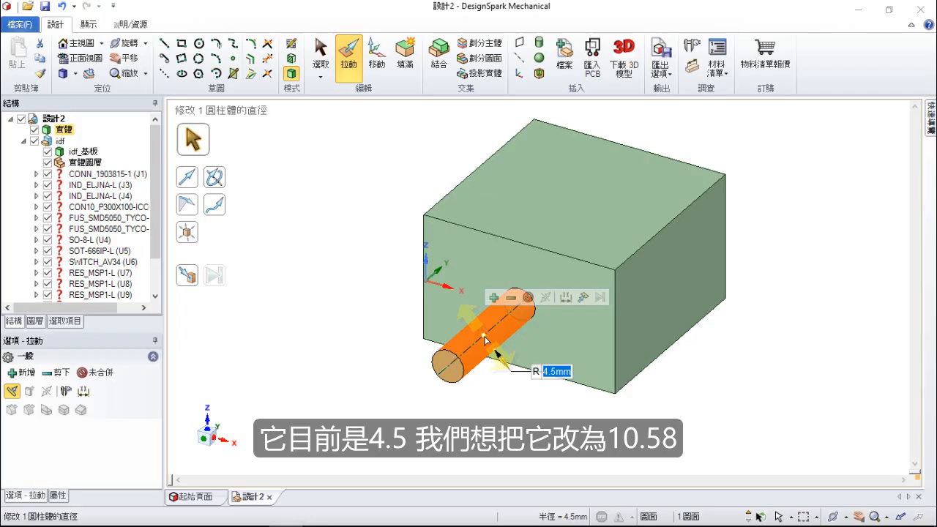
- Set the radius of the cylinder on the housing's front face to 10.58 mm
type("10.58")
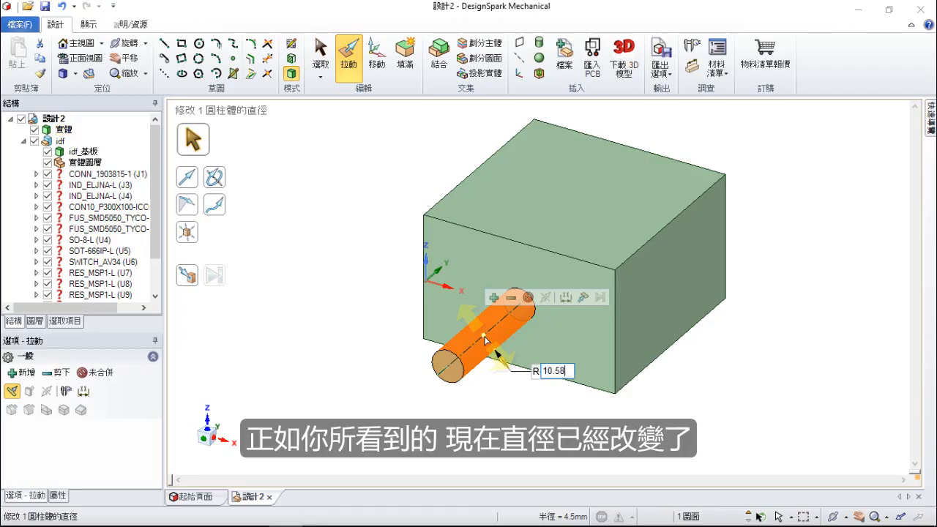
key("Return")
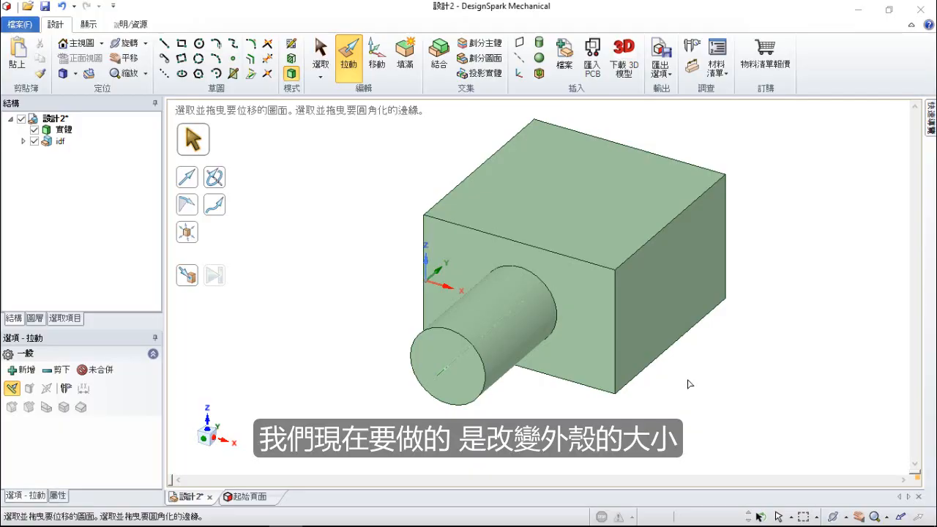
- Pull the housing's two opposite side faces inward together by 8.36 mm
left_click(644, 290)
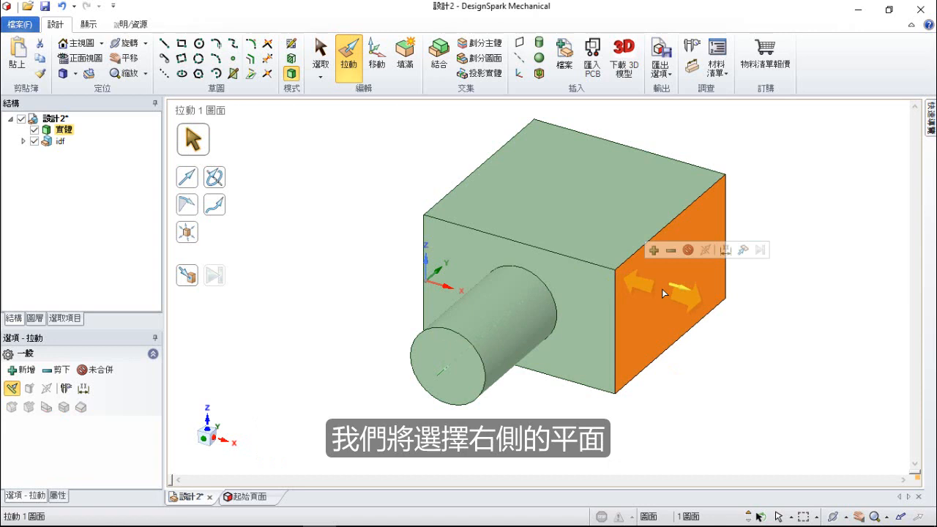
middle_click_drag(663, 297, 798, 272)
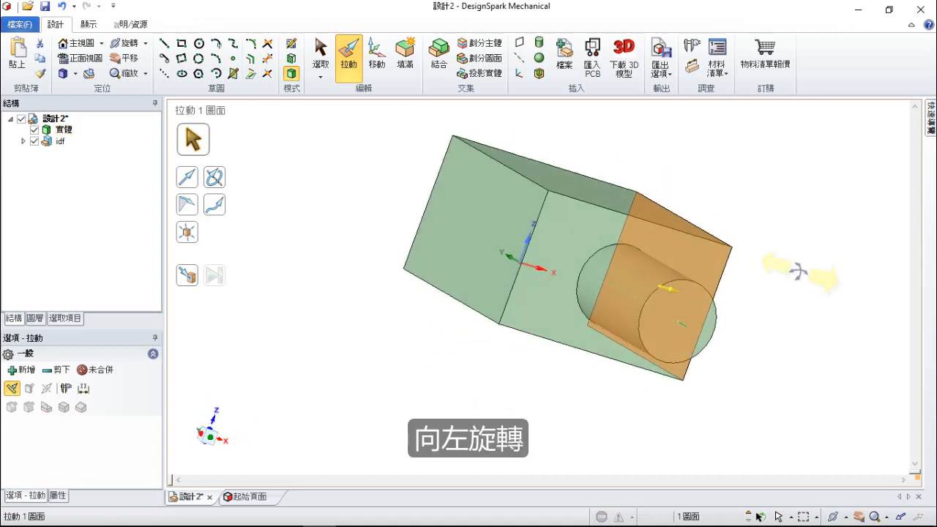
left_click(517, 263)
left_click(483, 251, "ctrl")
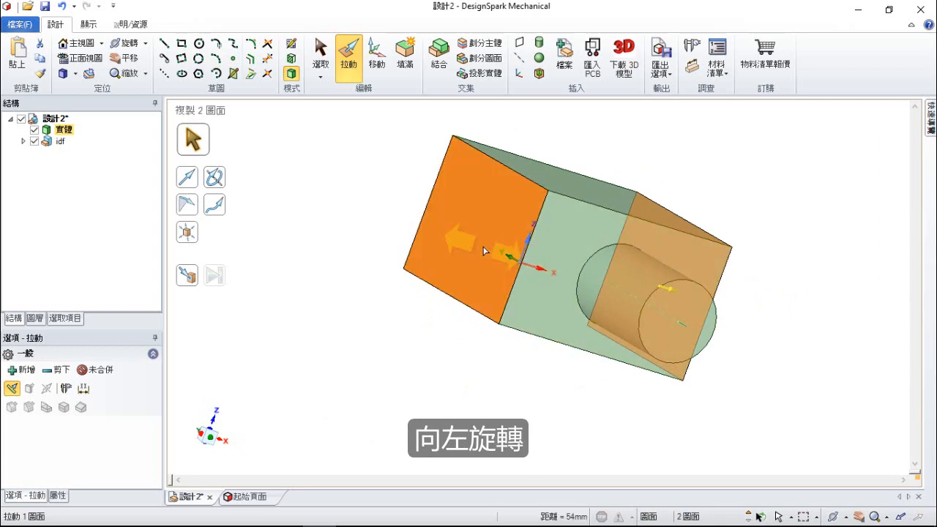
middle_click_drag(766, 278, 637, 293)
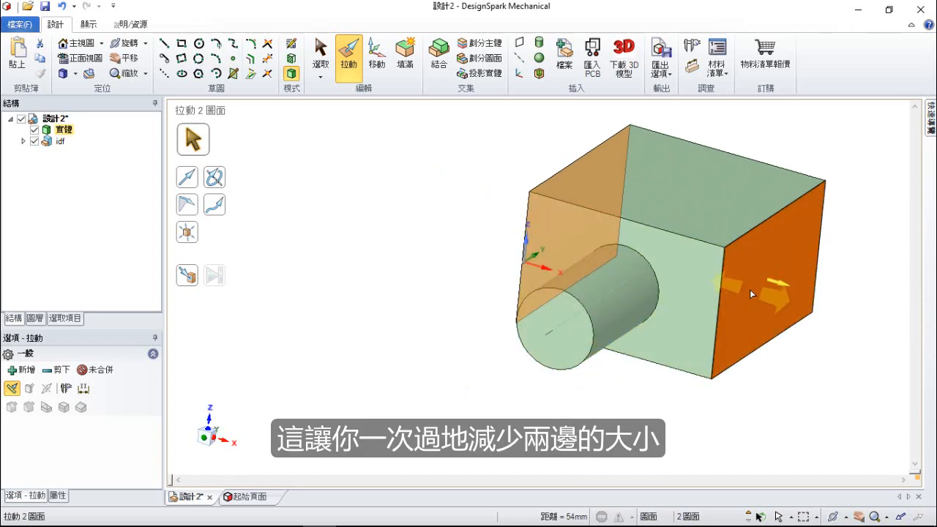
left_click_drag(740, 287, 722, 282)
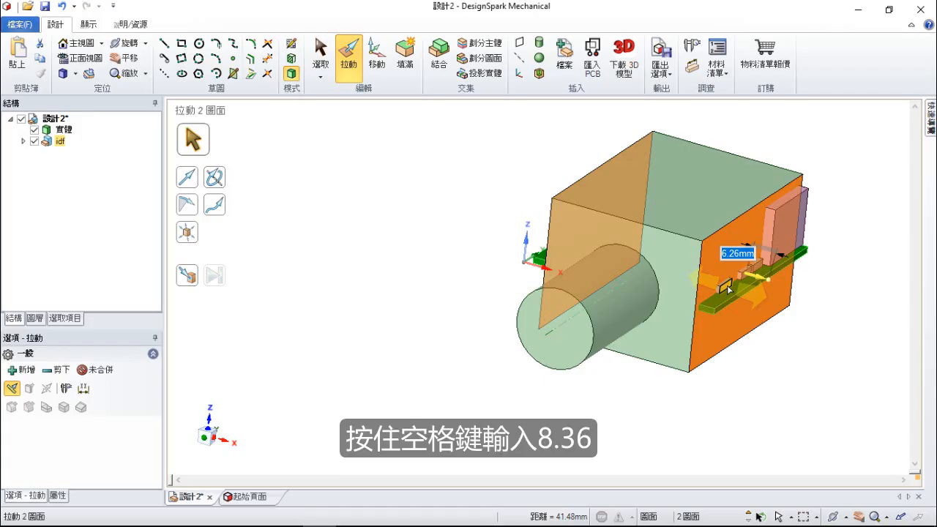
type("8.36")
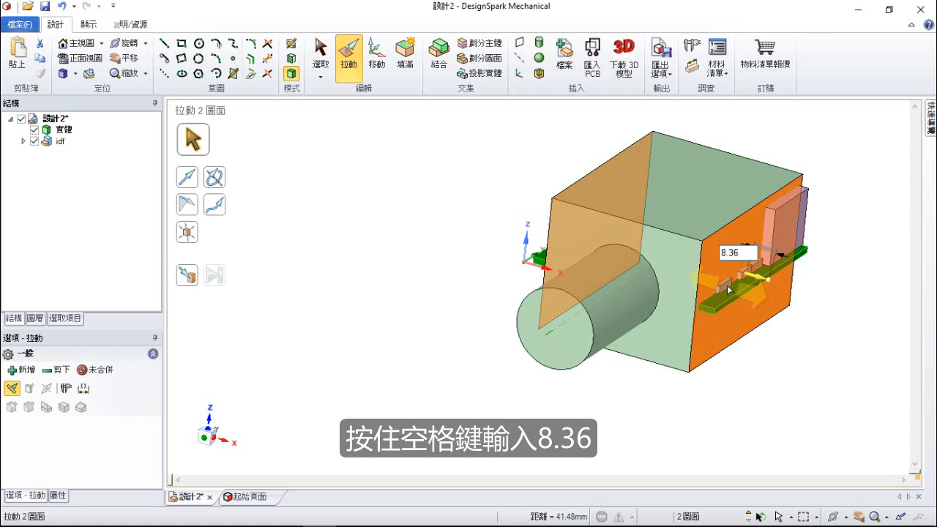
key("Return")
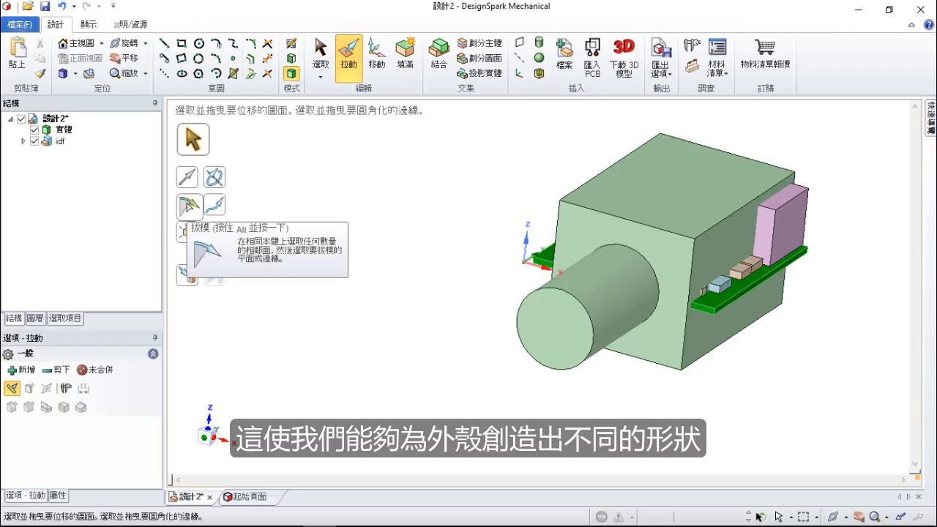
- Draft both side faces of the housing by 16°, using the front face with the cylinder as the pivot plane
left_click(190, 207)
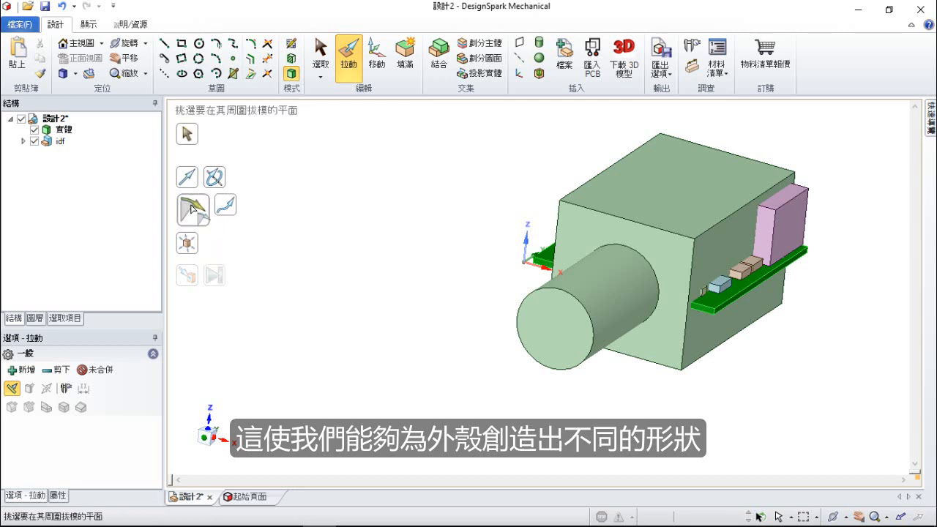
left_click(668, 257)
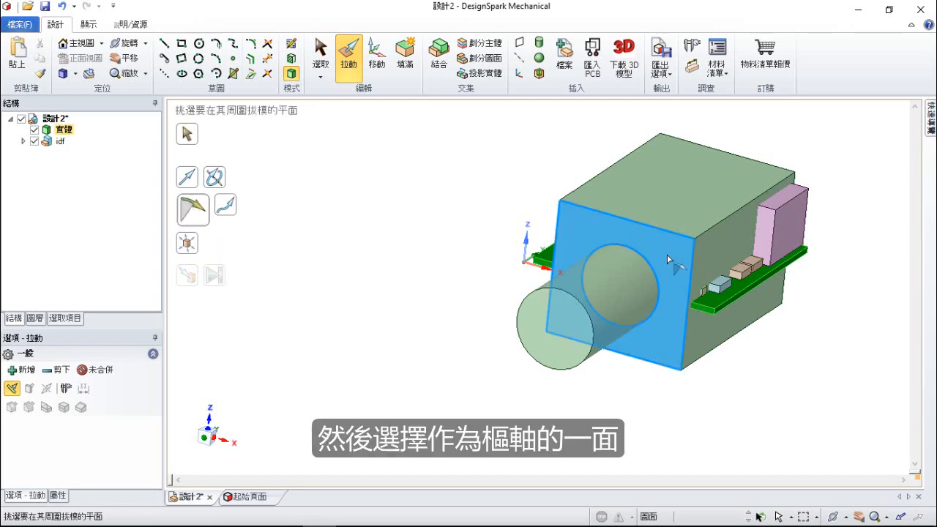
left_click(667, 254)
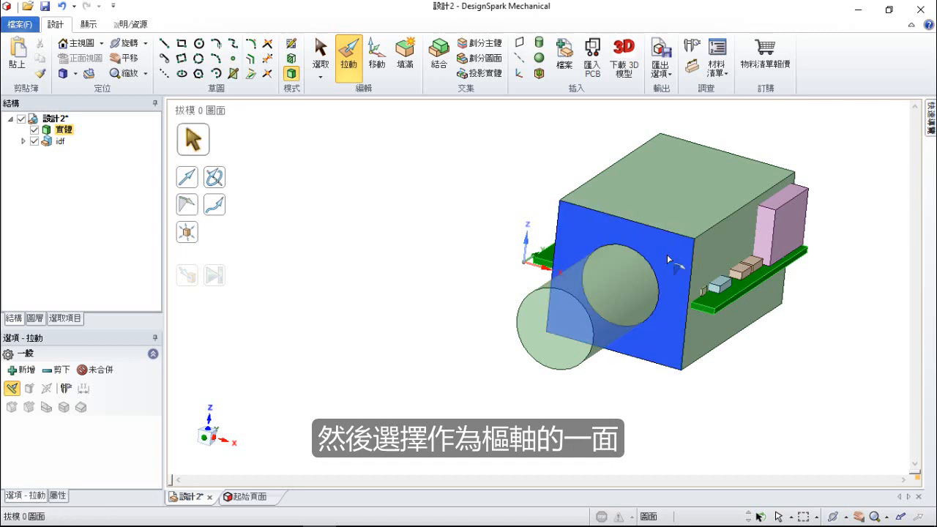
left_click(720, 258)
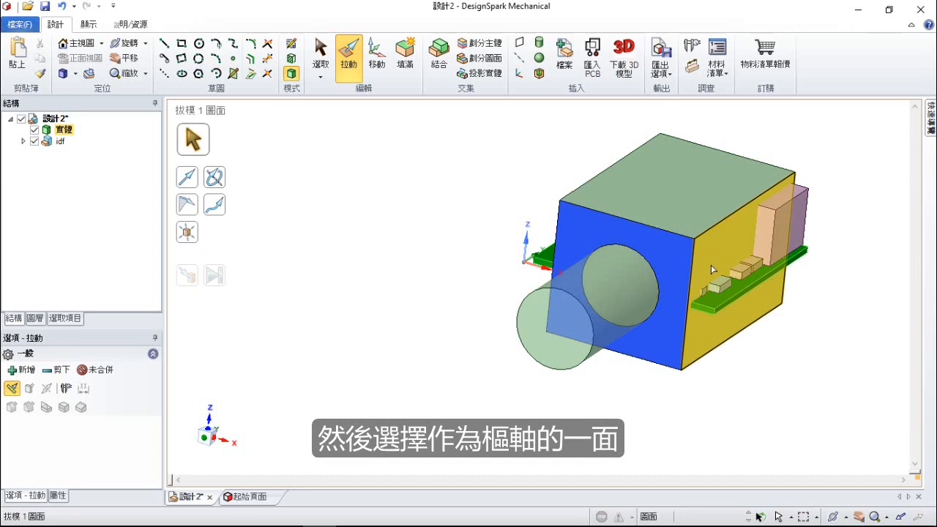
left_click(711, 270)
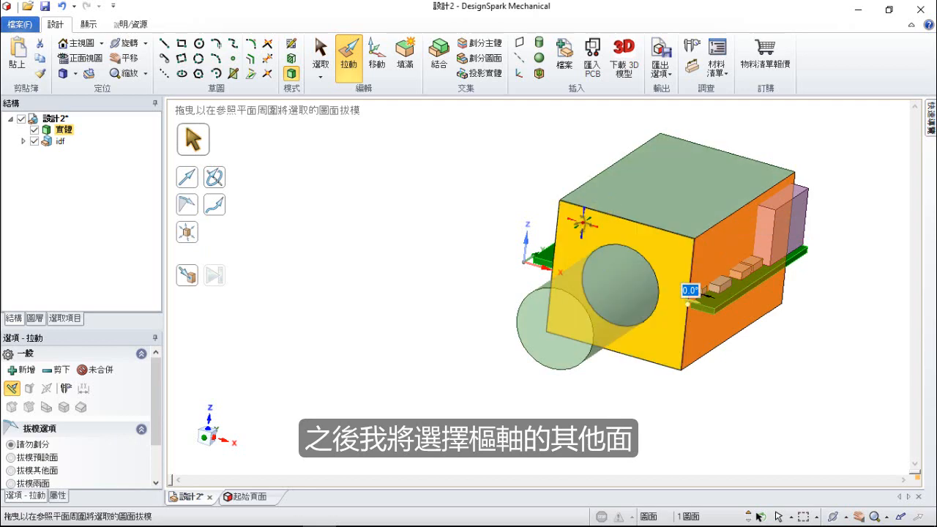
middle_click_drag(583, 223, 692, 248)
left_click(535, 212, "ctrl")
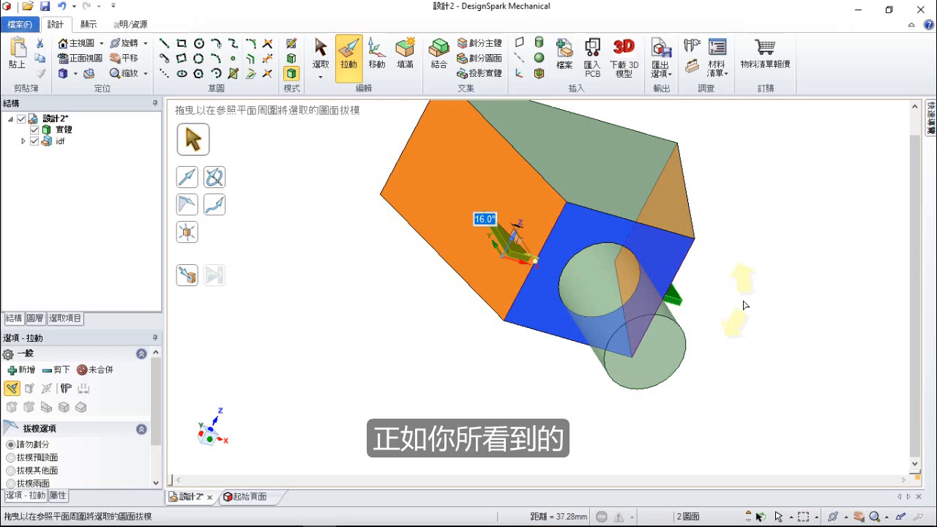
- Pull the housing's back face inward by 35 mm
middle_click_drag(744, 305, 560, 292)
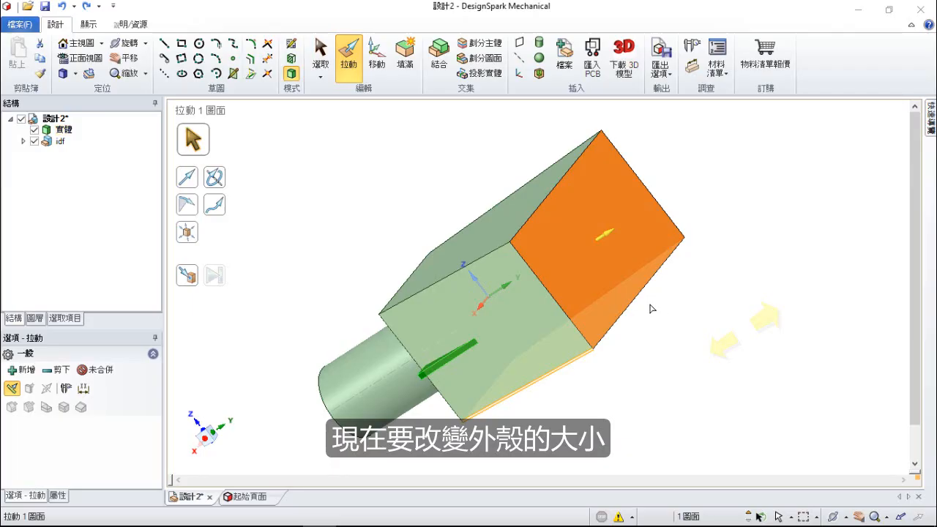
left_click(578, 260)
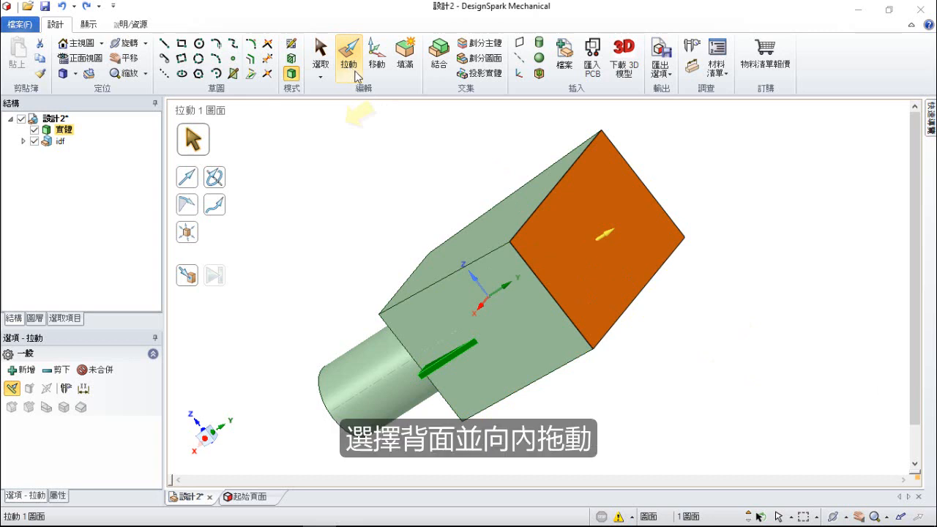
left_click(587, 264)
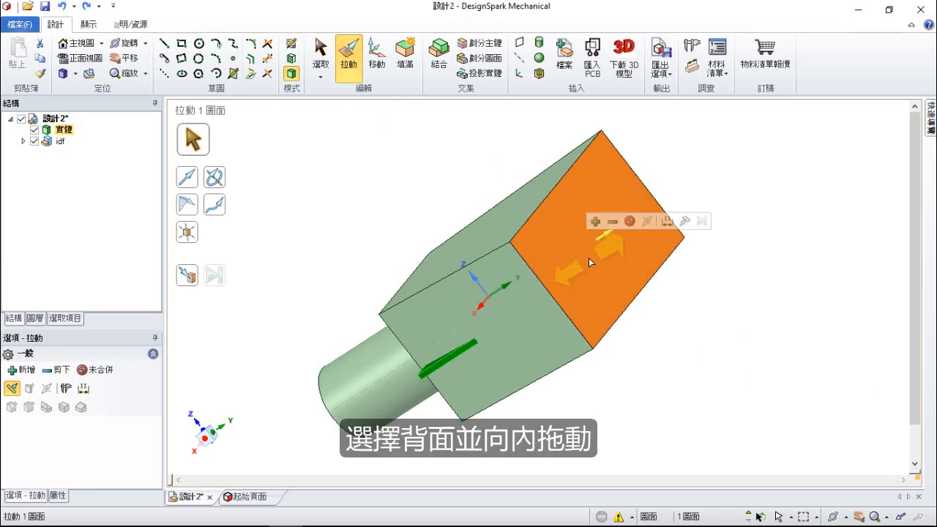
left_click_drag(588, 260, 561, 293)
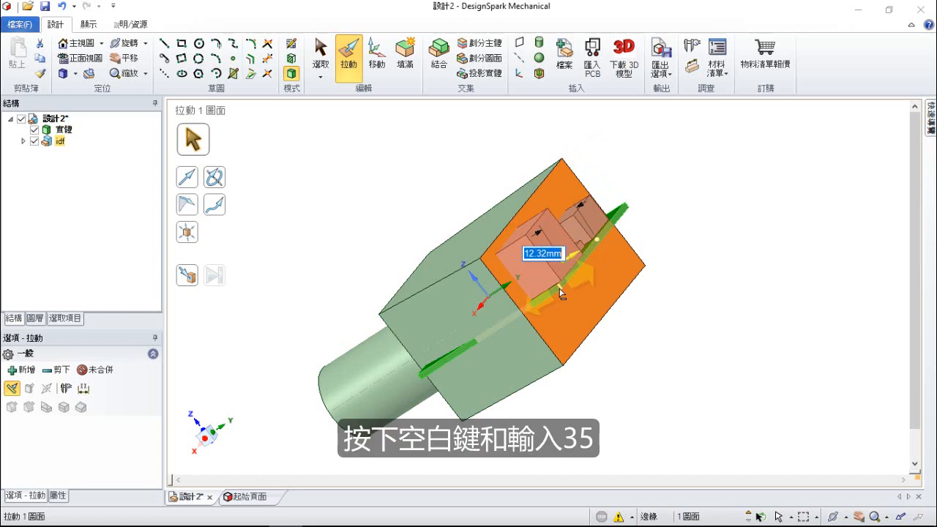
key("Return")
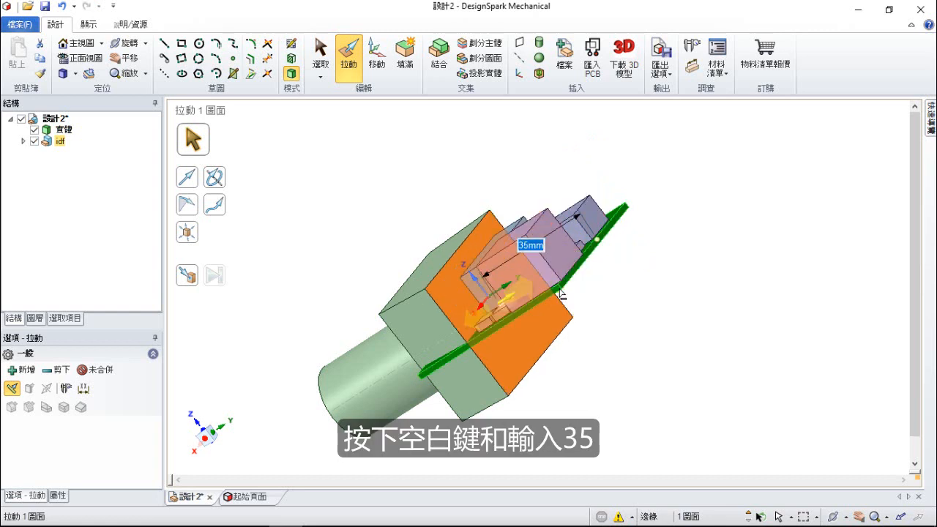
- Pull the housing's back face together with its four border edges outward by 45 mm, keeping the edges in place
middle_click_drag(561, 293, 506, 353)
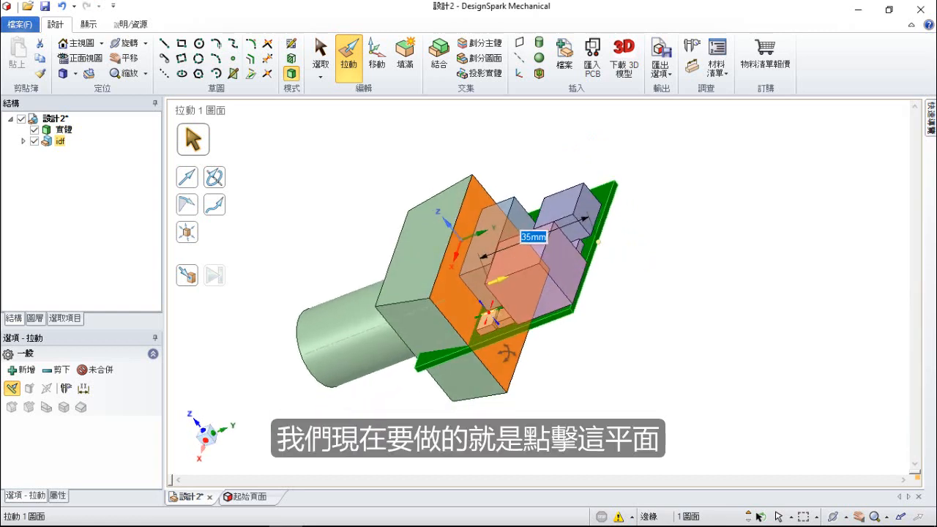
left_click(440, 278)
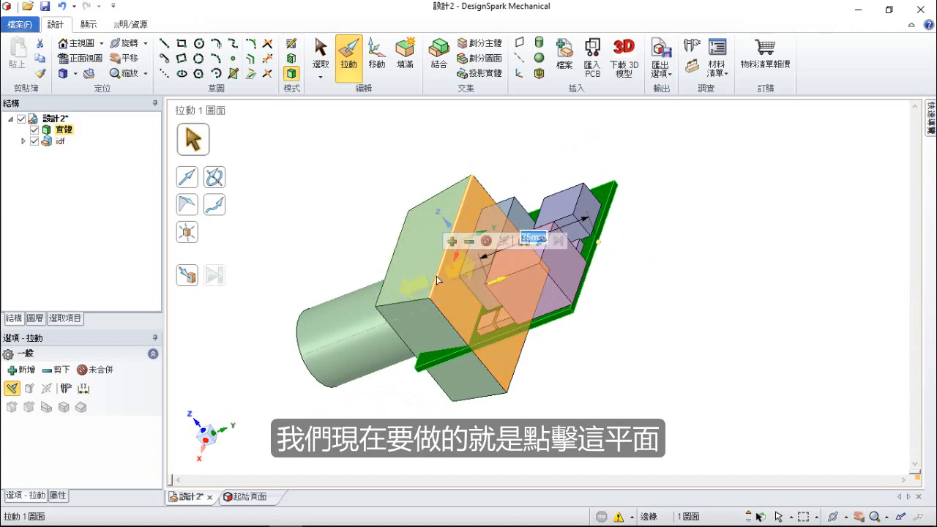
left_click(437, 279, "ctrl")
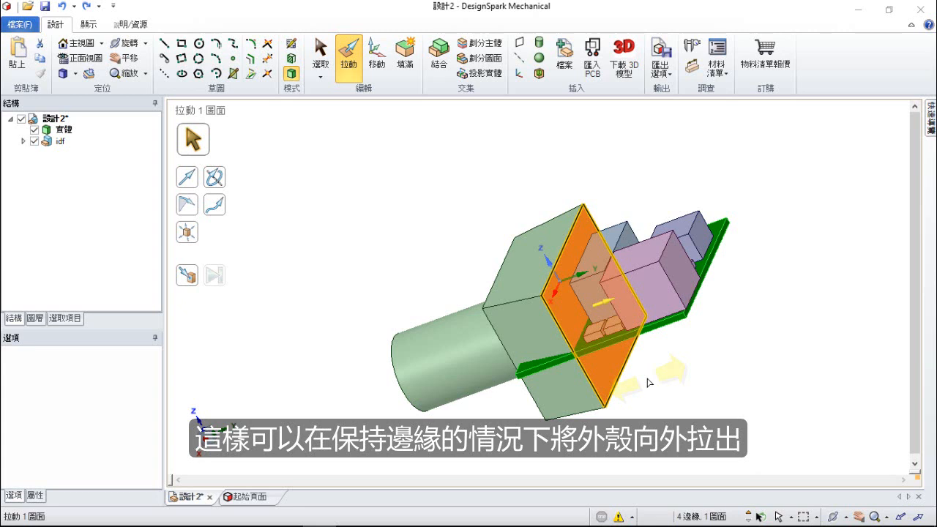
left_click(558, 311)
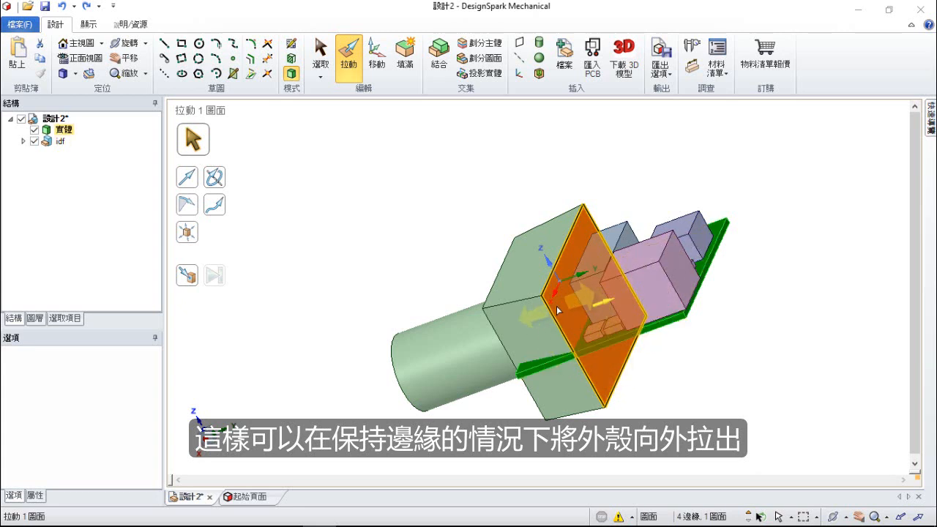
left_click_drag(558, 311, 643, 332)
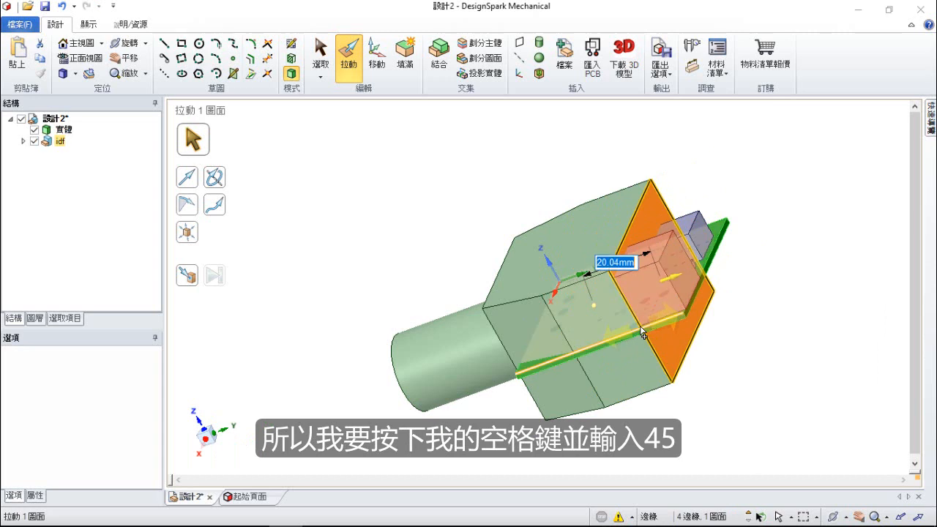
key("space")
type("45")
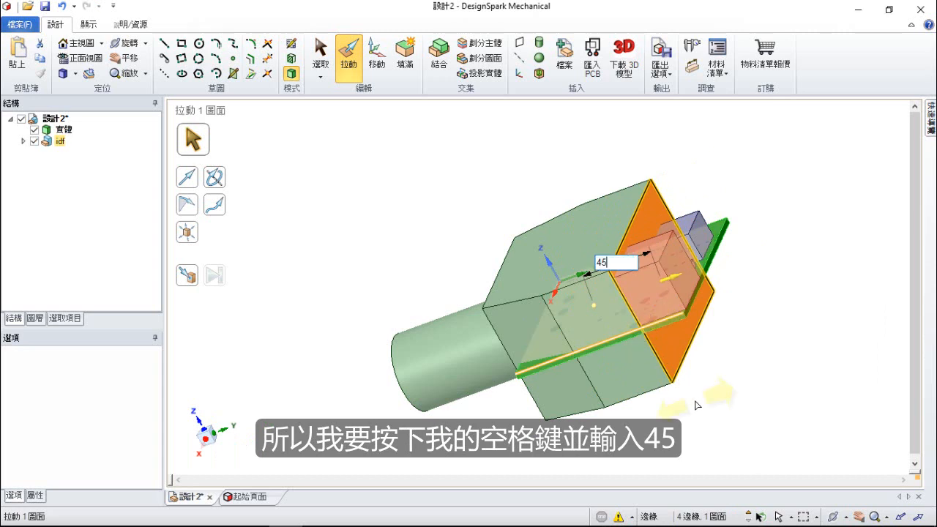
key("Return")
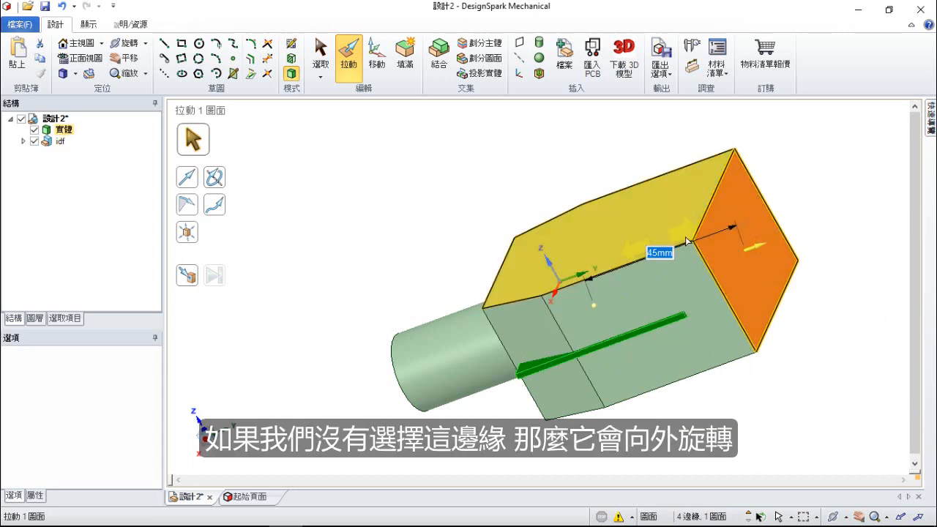
left_click(661, 424)
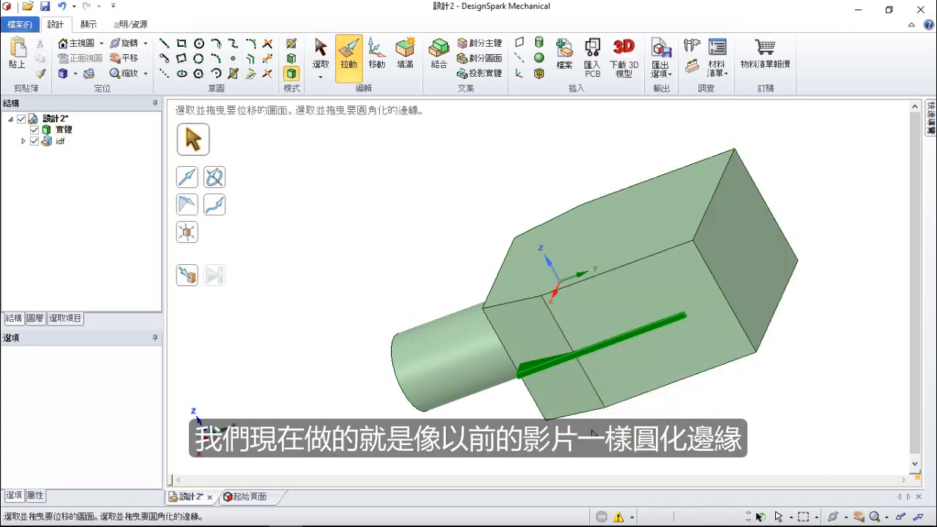
- Round the two opposite vertical edges where the housing's drafted side faces meet its straight side faces to a 25 mm radius
middle_click_drag(586, 425, 722, 359)
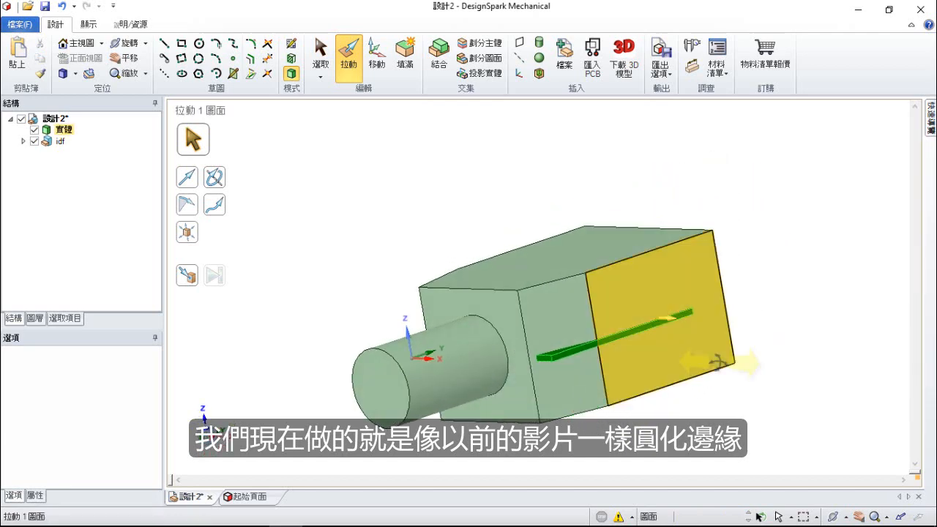
left_click(590, 361)
left_click(585, 347)
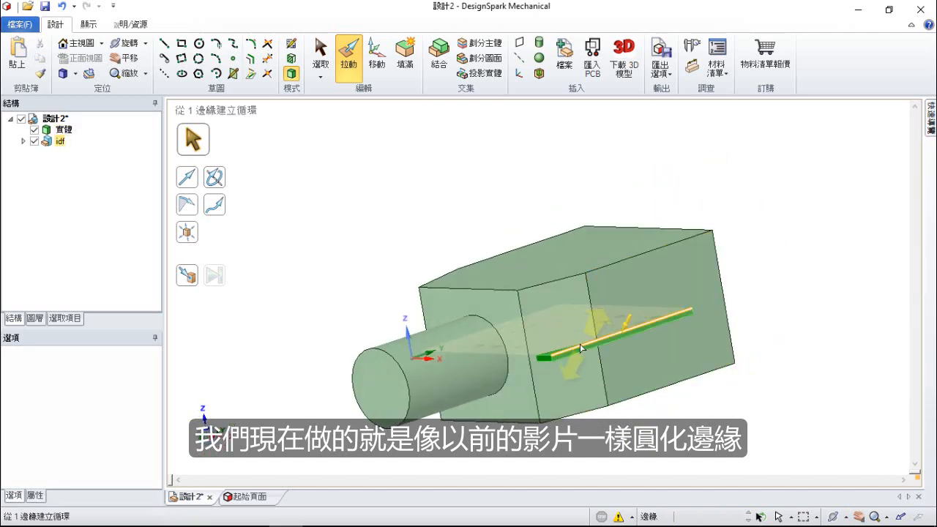
left_click(581, 308)
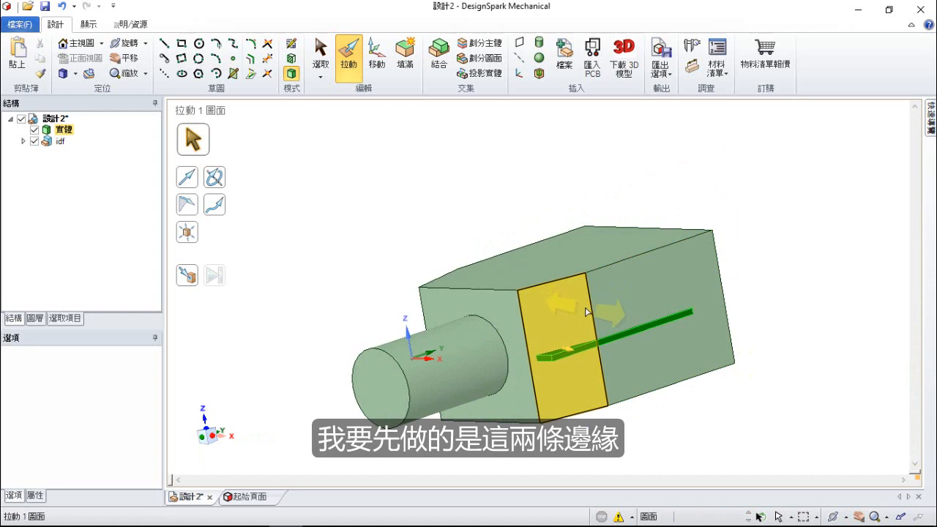
left_click(592, 312)
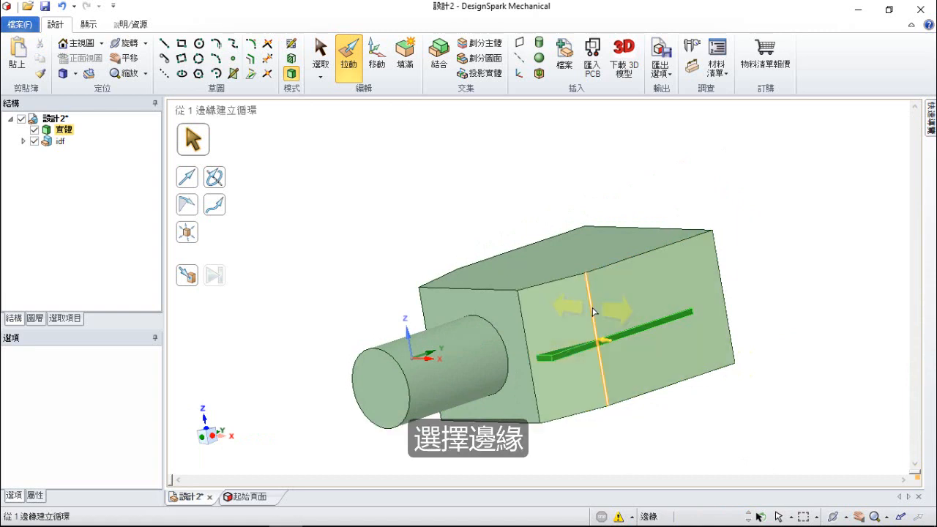
left_click(593, 311)
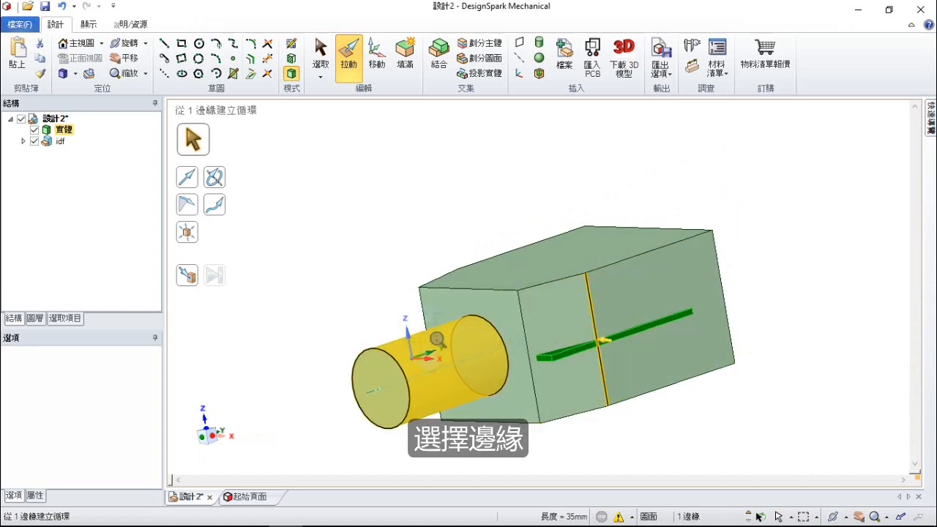
middle_click_drag(429, 358, 556, 378)
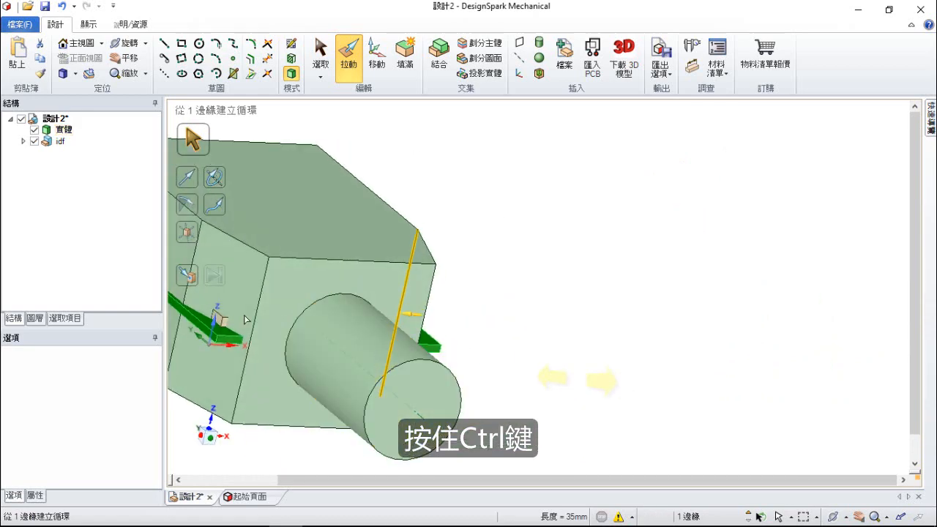
left_click(178, 338, "ctrl")
middle_click_drag(292, 336, 464, 311)
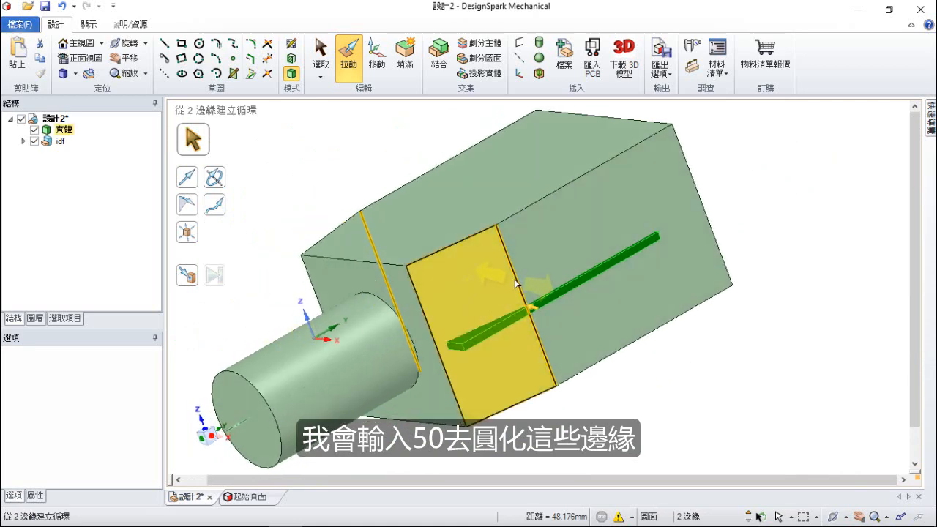
left_click_drag(537, 279, 454, 304)
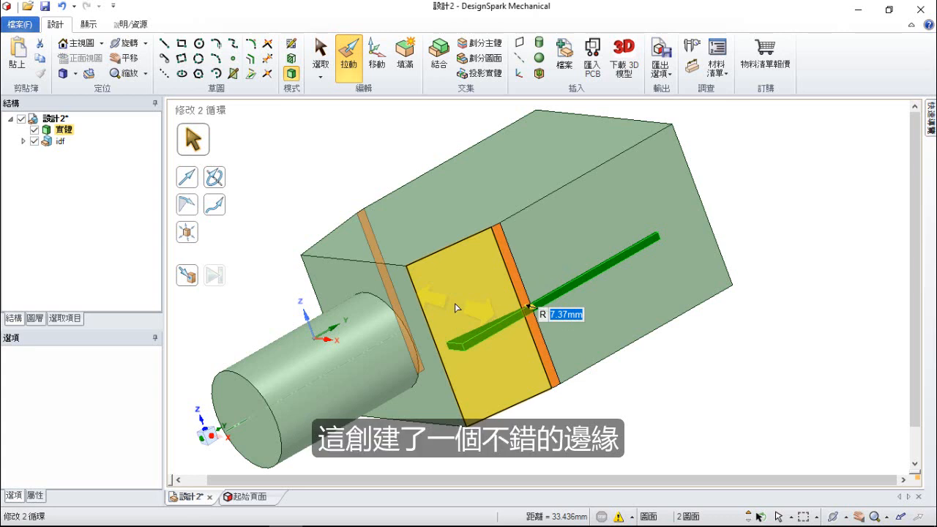
type("50")
key("Return")
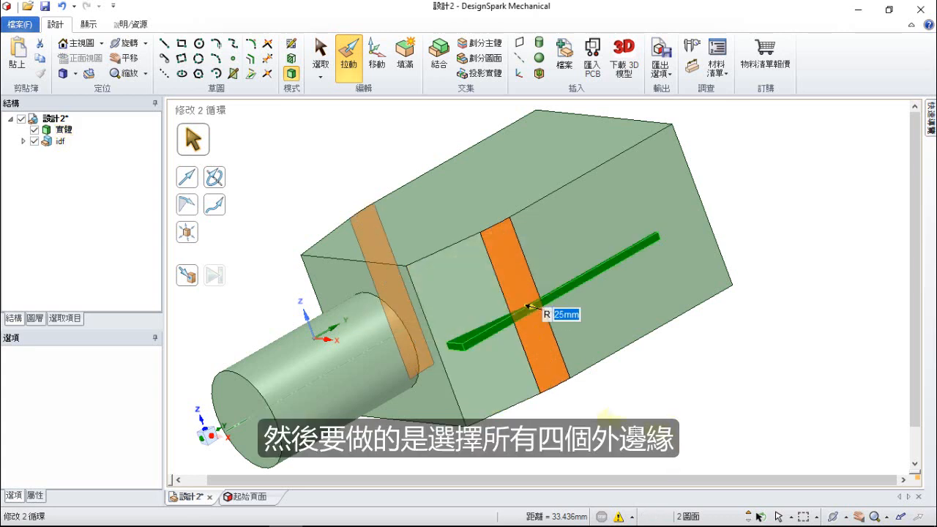
left_click(635, 428)
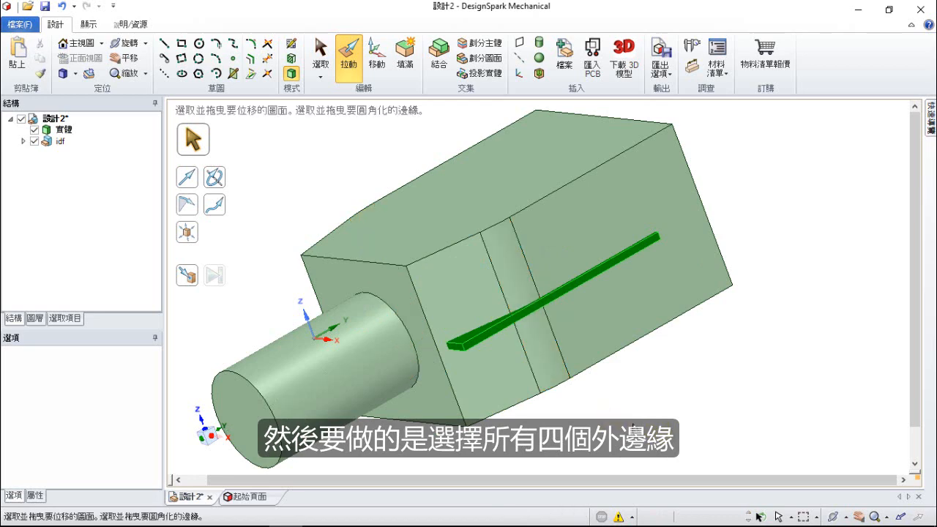
- Round the housing's four outer vertical corner edges, two at the cylinder end and two at the back, together to a 4 mm radius
scroll(577, 404, "up", 2)
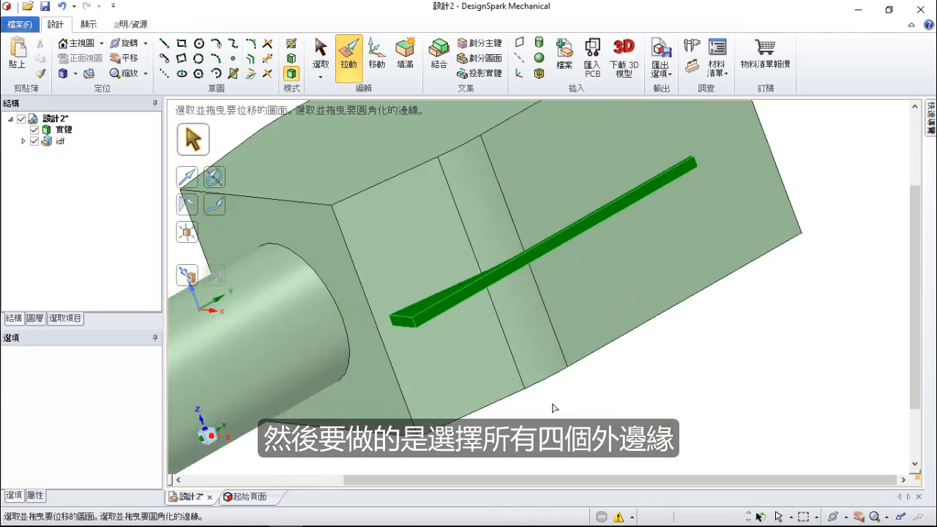
scroll(553, 408, "down", 4)
middle_click_drag(521, 395, 485, 362)
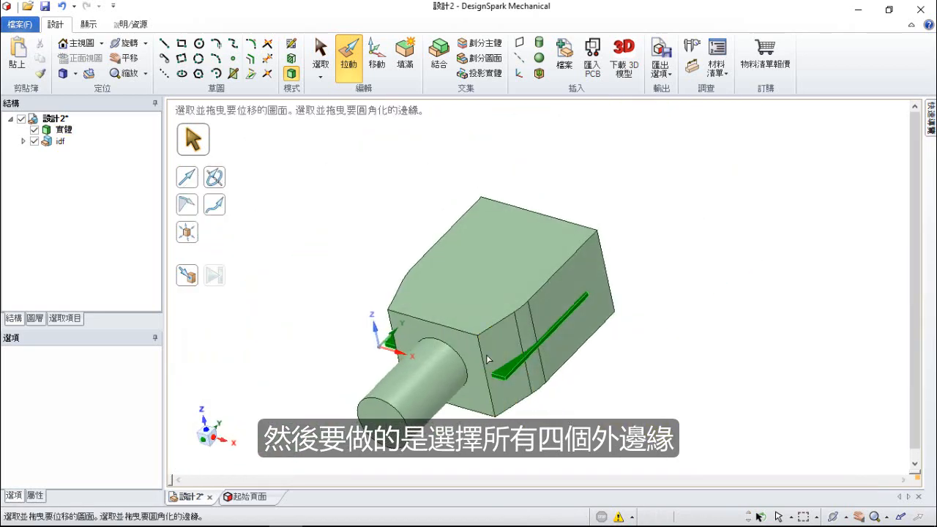
left_click(484, 359)
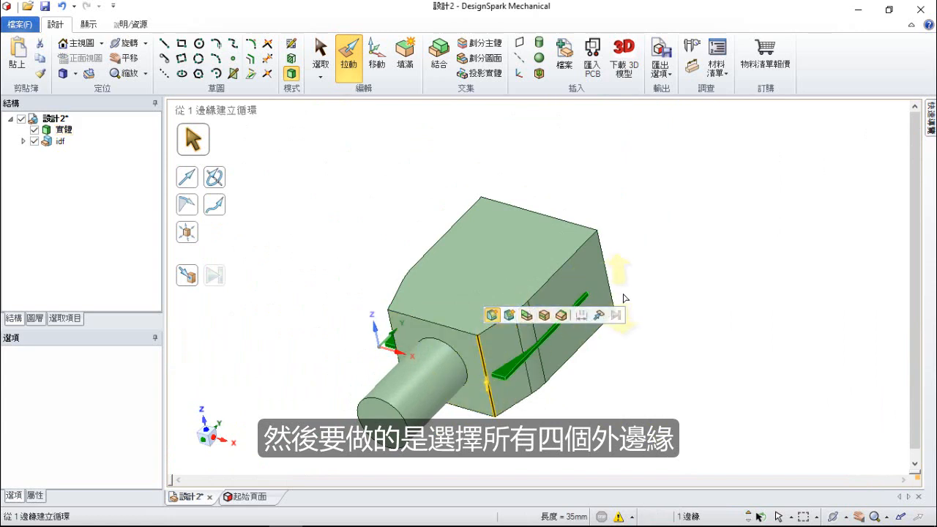
middle_click_drag(429, 332, 512, 334)
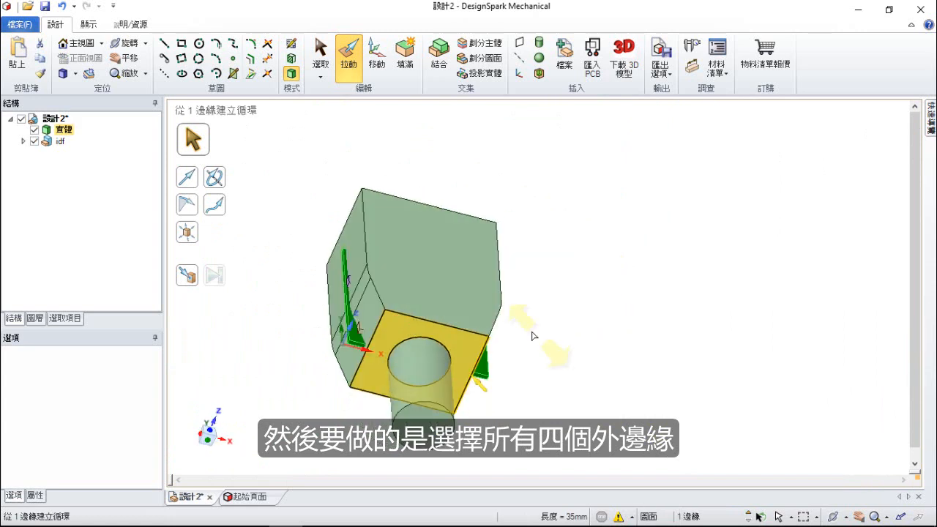
left_click(378, 331, "ctrl")
middle_click_drag(594, 266, 516, 229)
left_click(514, 228, "ctrl")
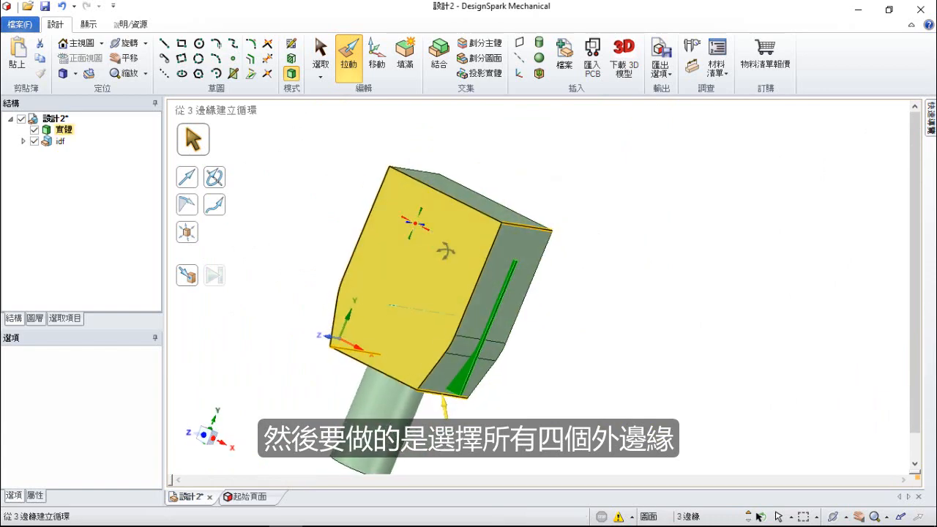
middle_click_drag(440, 212, 399, 176)
left_click(394, 165, "ctrl")
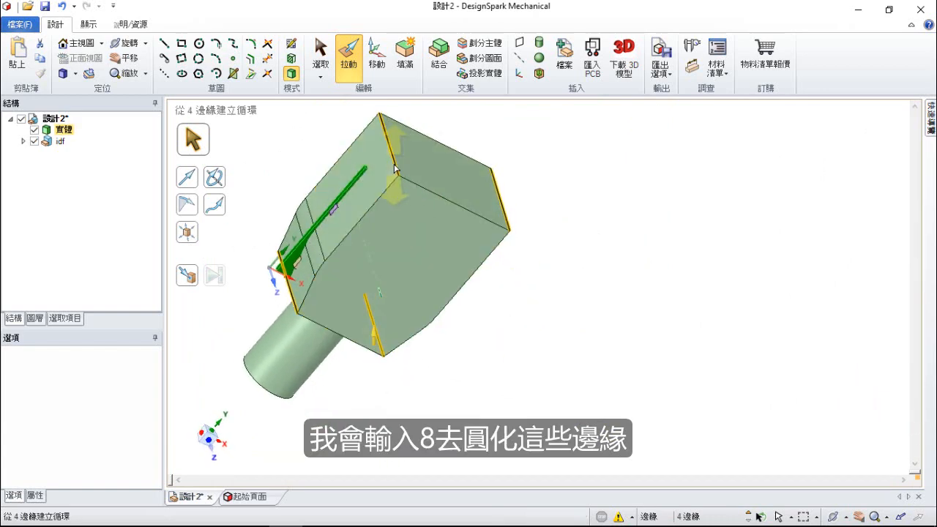
mouse_move(548, 215)
middle_mouse_down()
mouse_move(561, 205)
mouse_move(482, 329)
middle_mouse_up()
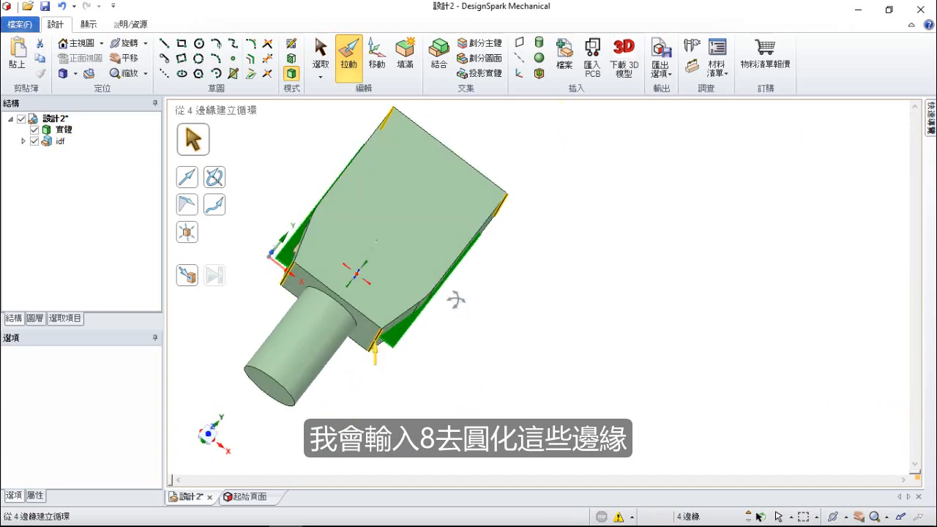
middle_click_drag(456, 299, 386, 259)
left_click_drag(373, 254, 398, 257)
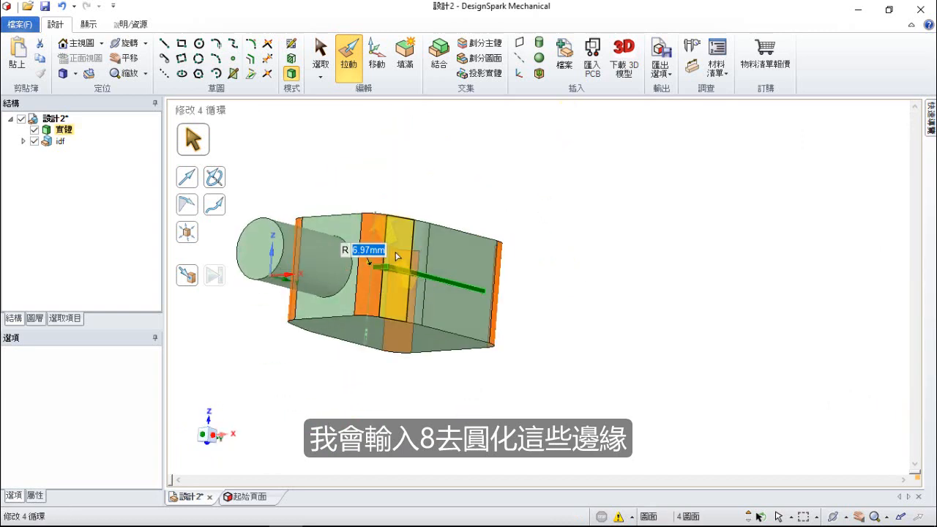
type("4")
key("Return")
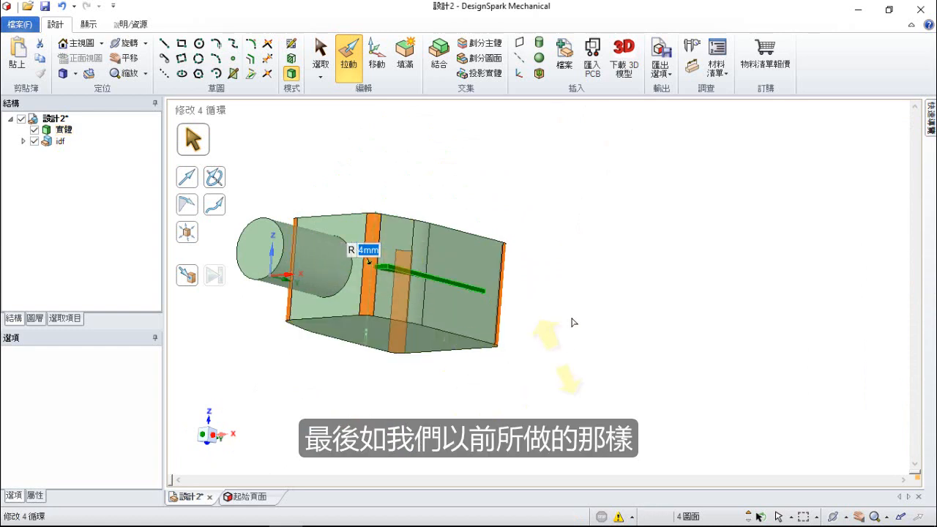
- Round the complete edge loops around the housing's top and bottom faces together to a 1.5 mm radius
middle_click_drag(539, 265, 528, 407)
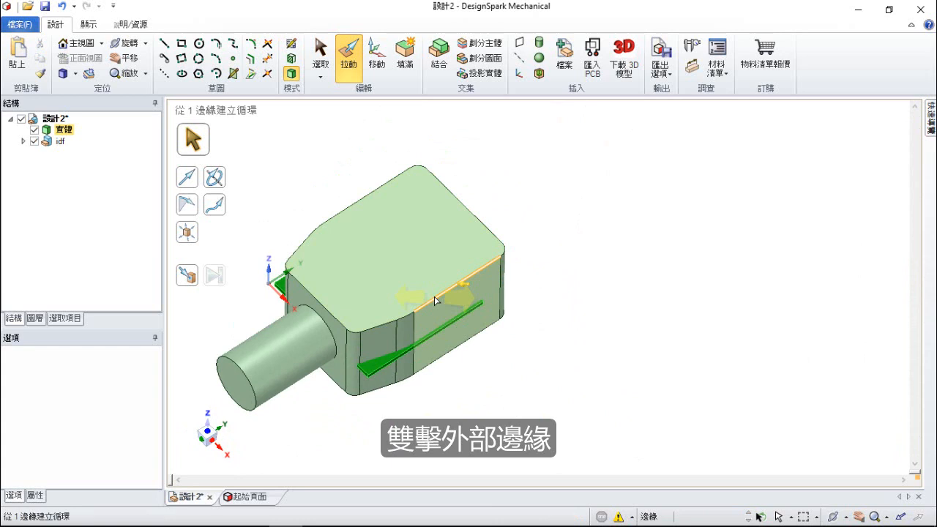
double_click(435, 300)
middle_click_drag(451, 304, 495, 205)
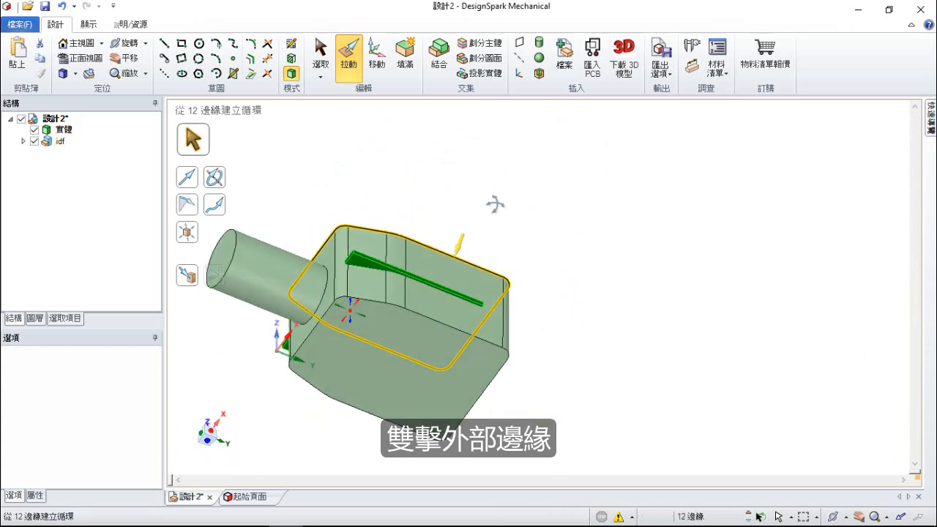
double_click(496, 383)
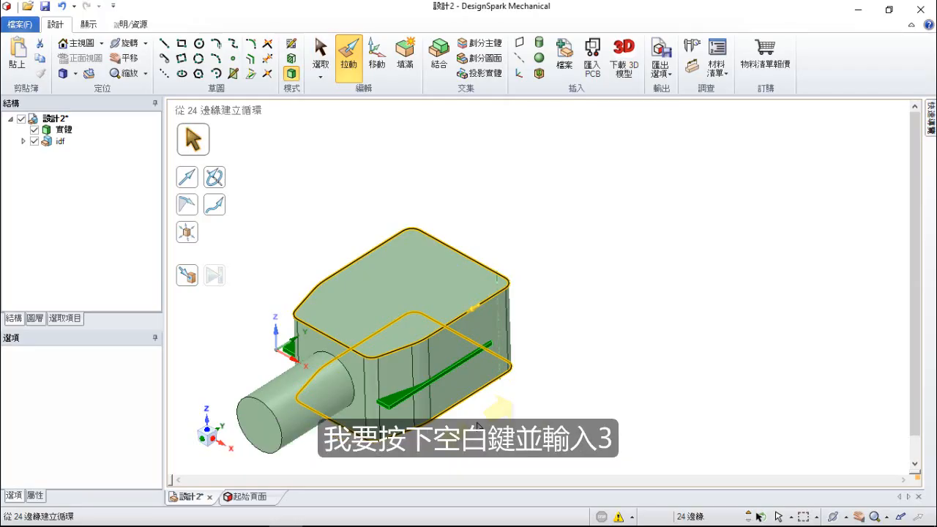
key("space")
key("Return")
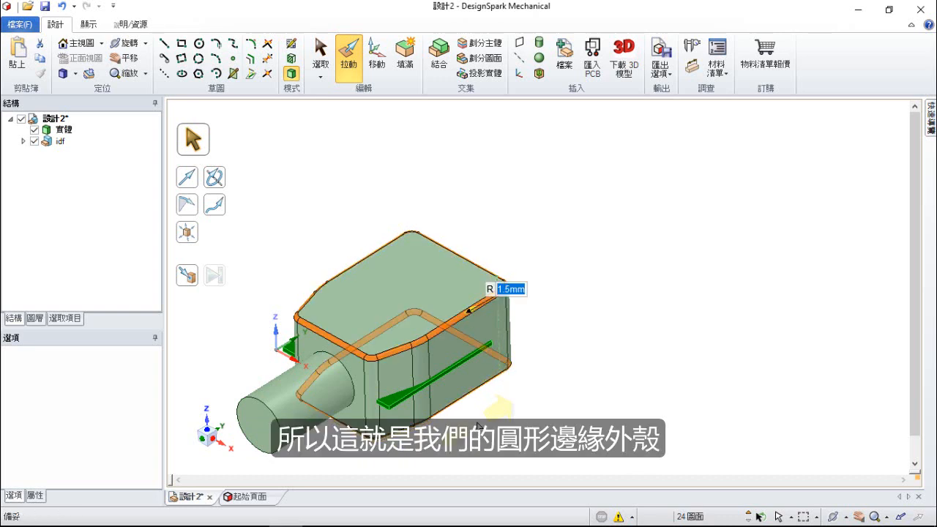
left_click(492, 420)
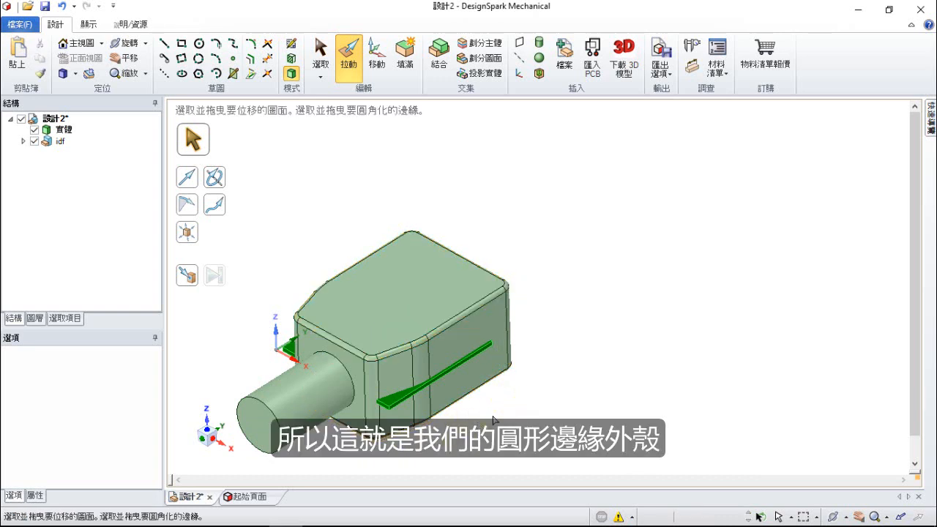
scroll(396, 389, "up", 5)
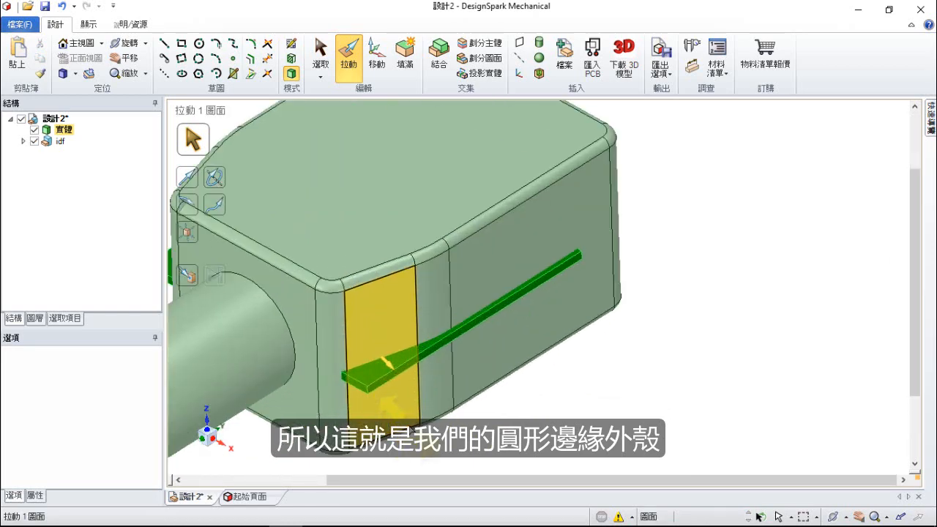